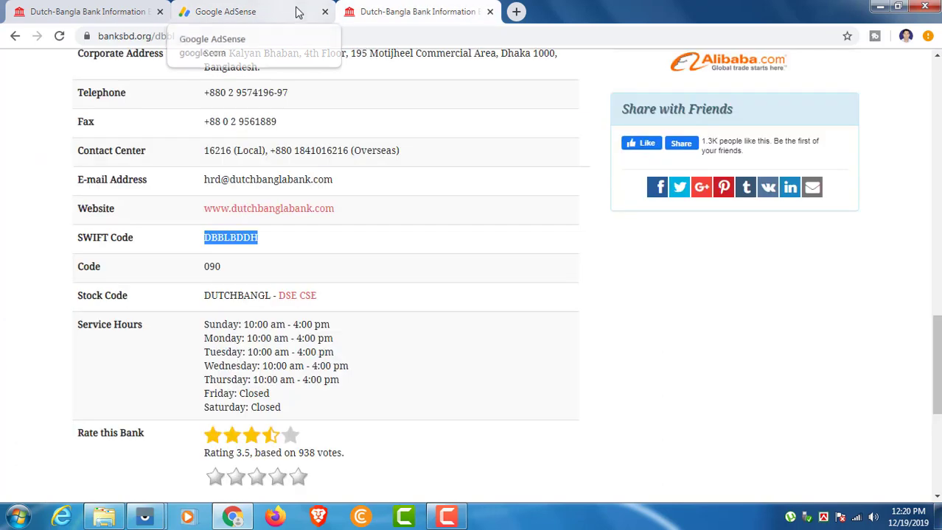
Open Google AdSense in a new browser tab.
left_click(228, 12)
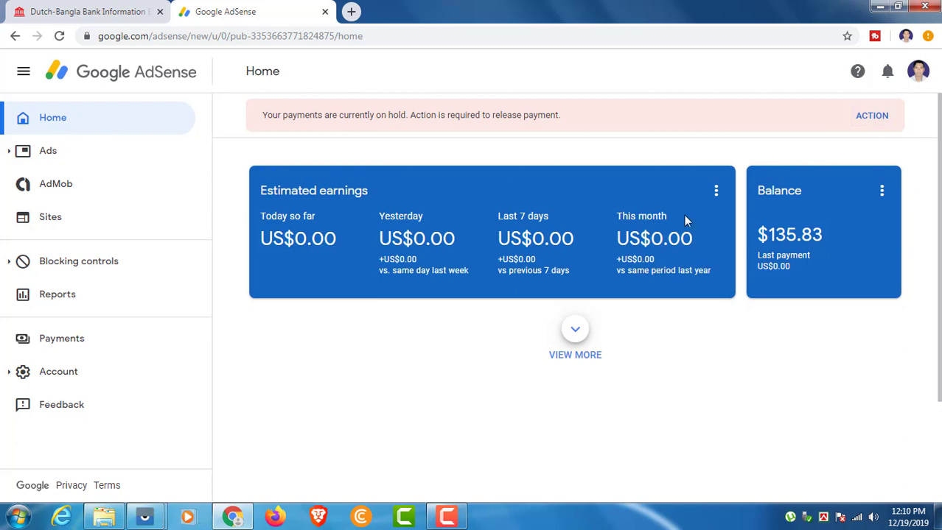
key("ctrl+t")
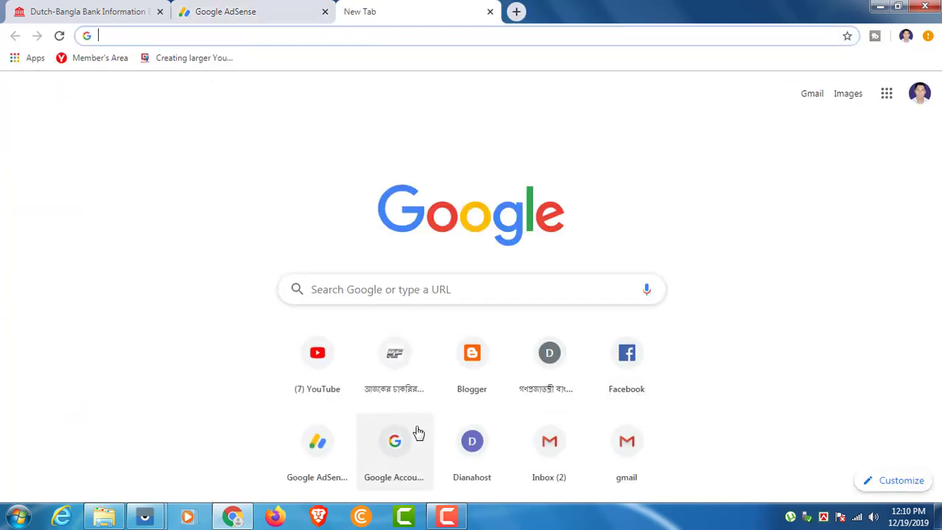
left_click(303, 445)
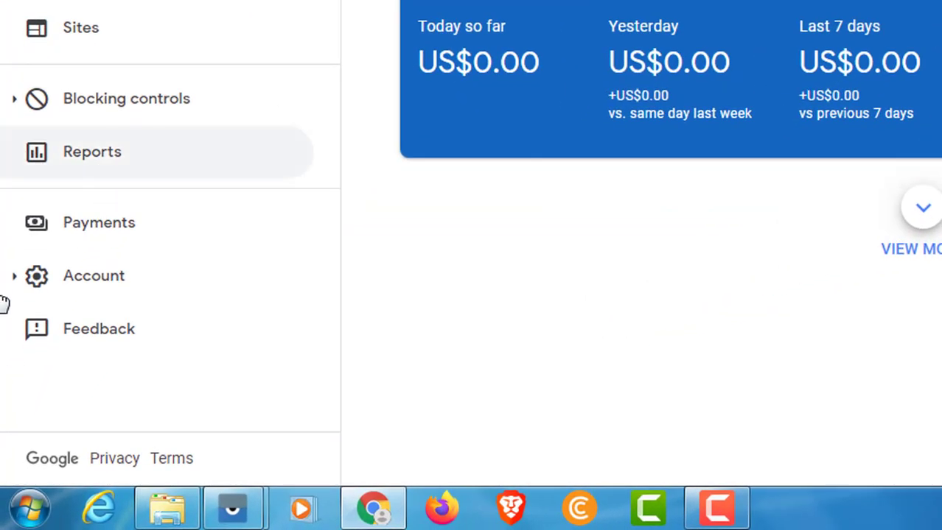
Go to the AdSense Payments page and start adding a payment method under How you get paid.
left_click(103, 230)
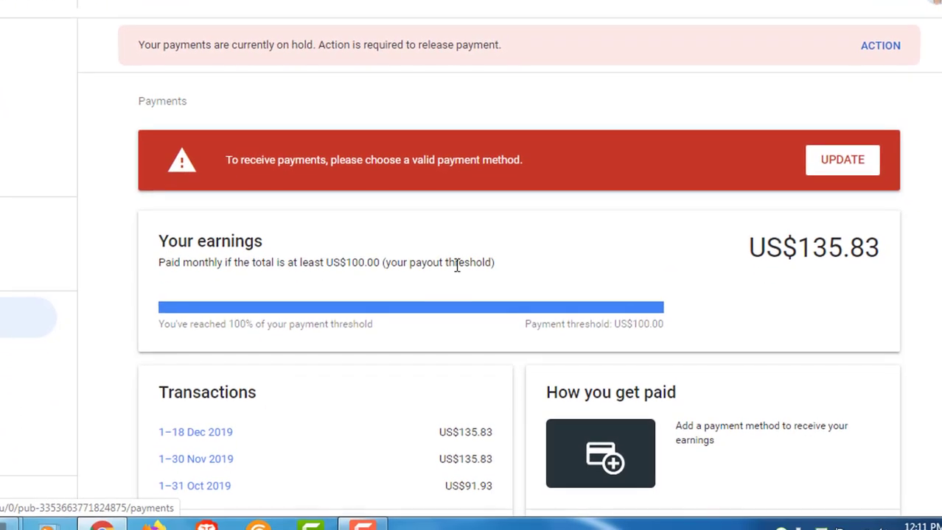
scroll(657, 338, "down", 3)
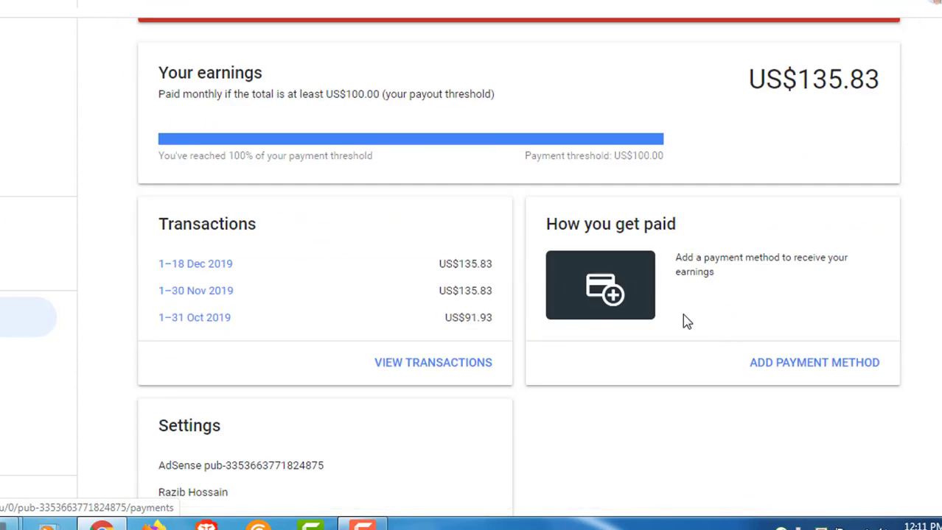
scroll(683, 316, "up", 2)
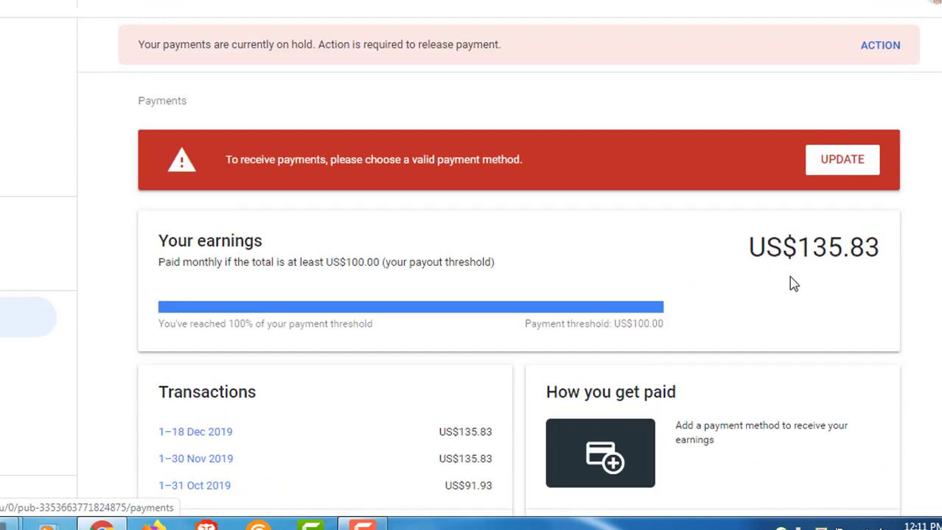
scroll(782, 289, "down", 3)
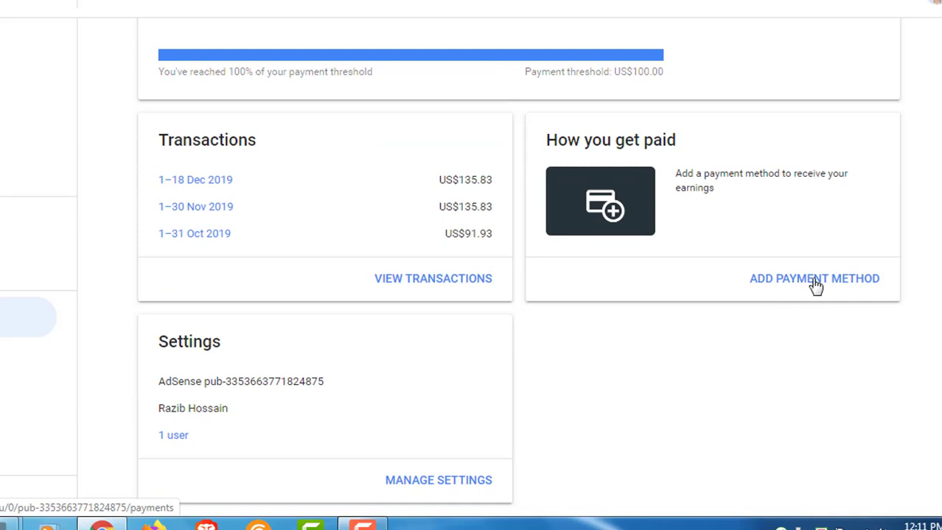
left_click(791, 284)
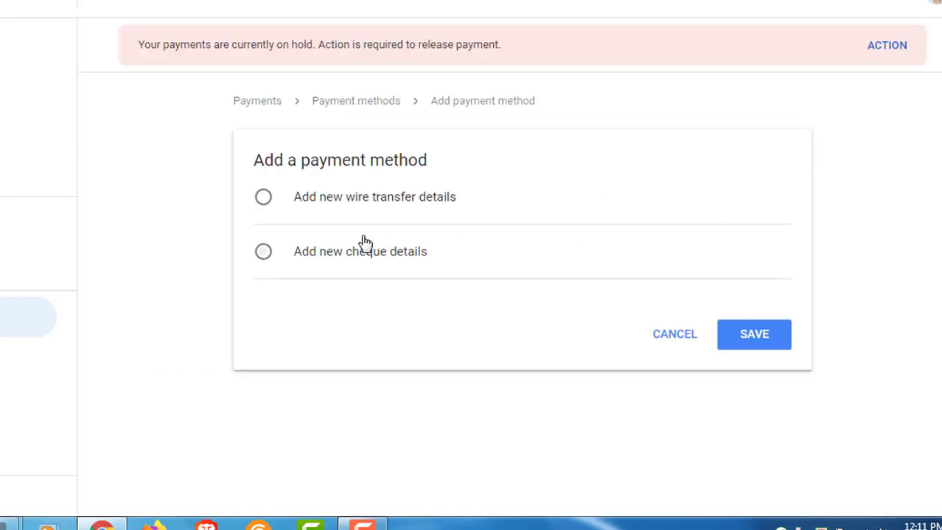
Choose "Add new wire transfer details" as the payment method and bring up its form.
left_click(270, 215)
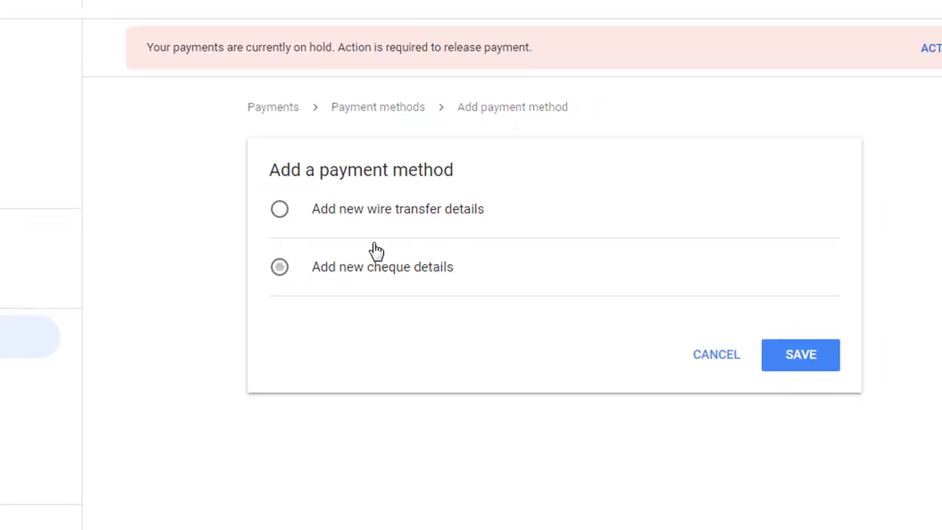
left_click(280, 211)
scroll(368, 262, "down", 2)
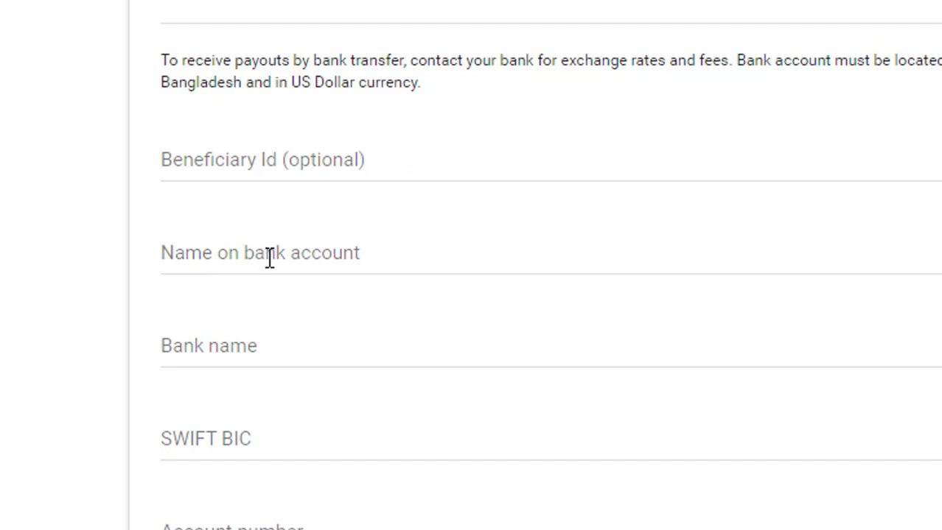
left_click(271, 255)
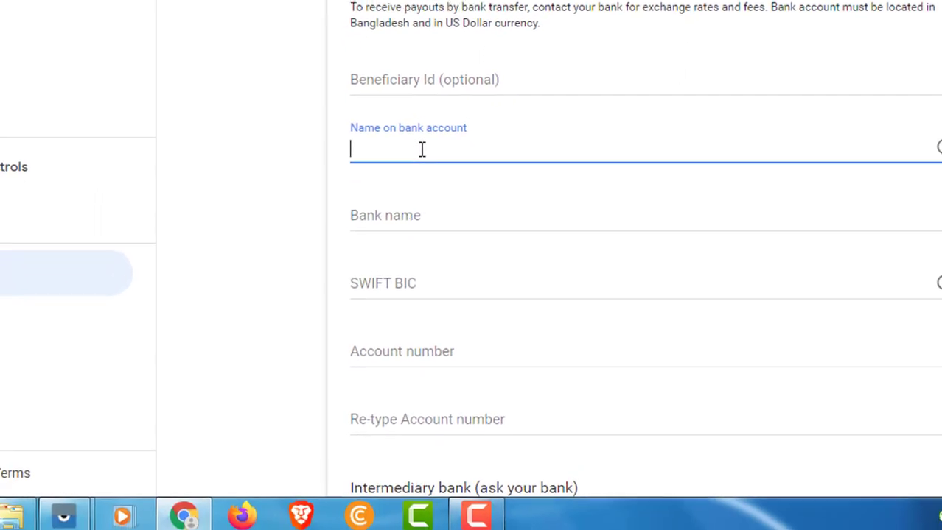
left_click(406, 349)
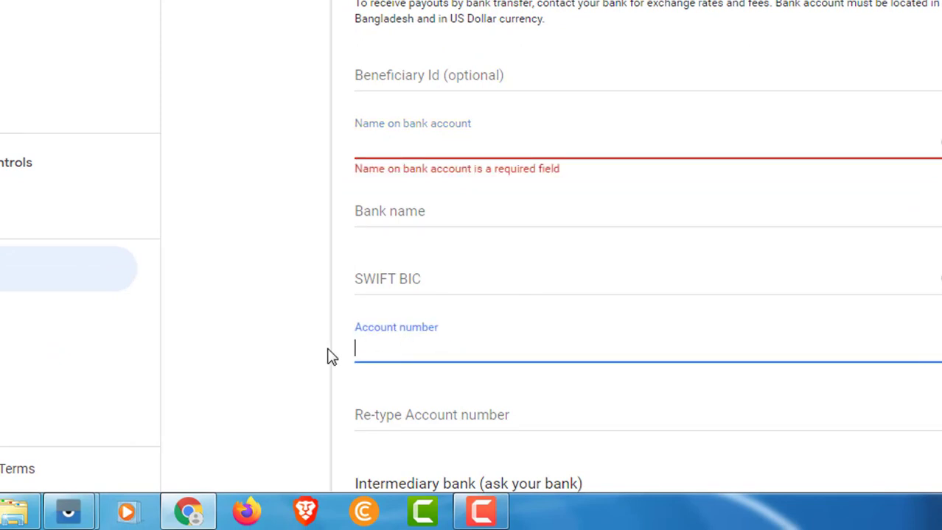
key("Tab")
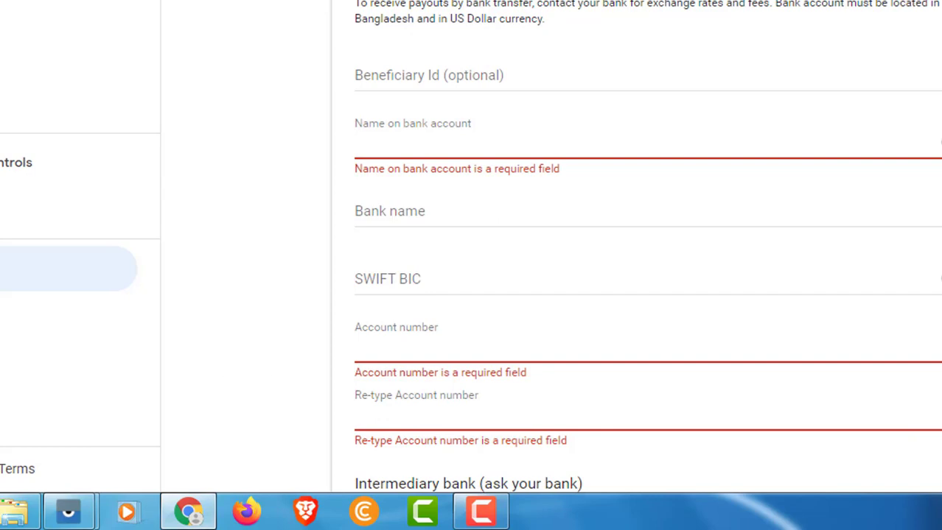
Switch to the mirrored HUAWEI LUA_U22 phone window and dial *322# with the Airtel SIM.
left_click(189, 512)
mouse_move(68, 512)
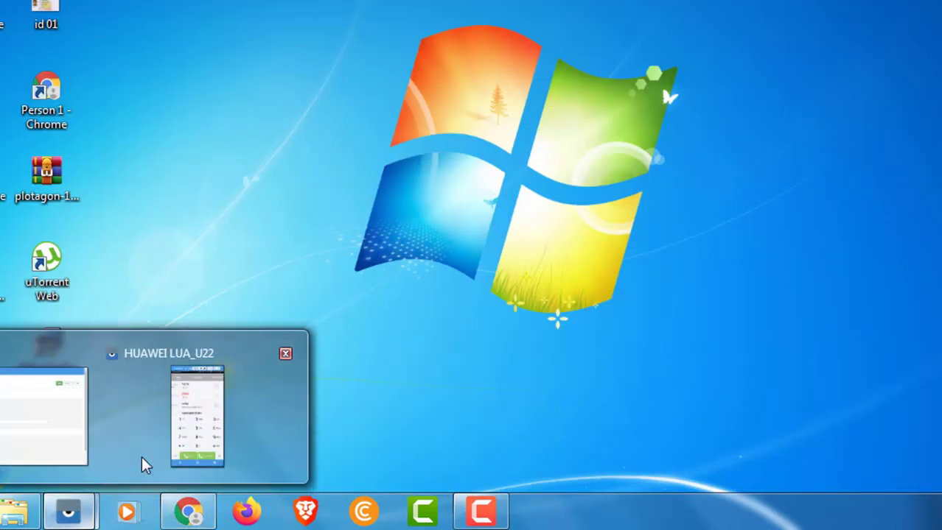
left_click(143, 463)
left_click_drag(466, 256, 516, 132)
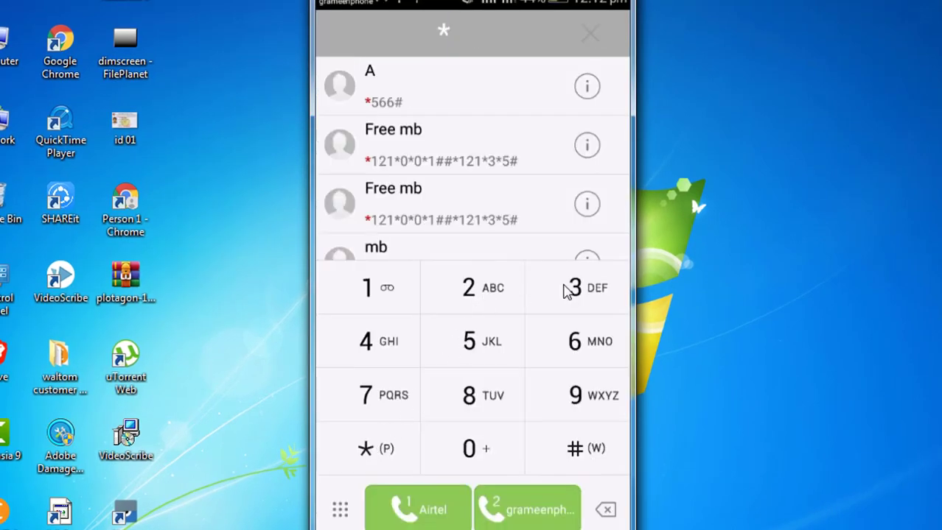
left_click(569, 288)
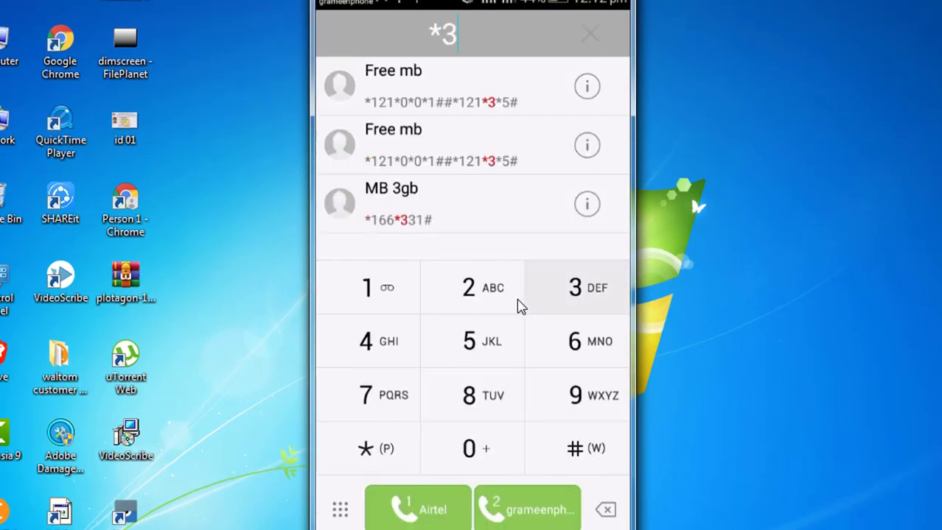
left_click(490, 301)
left_click(490, 300)
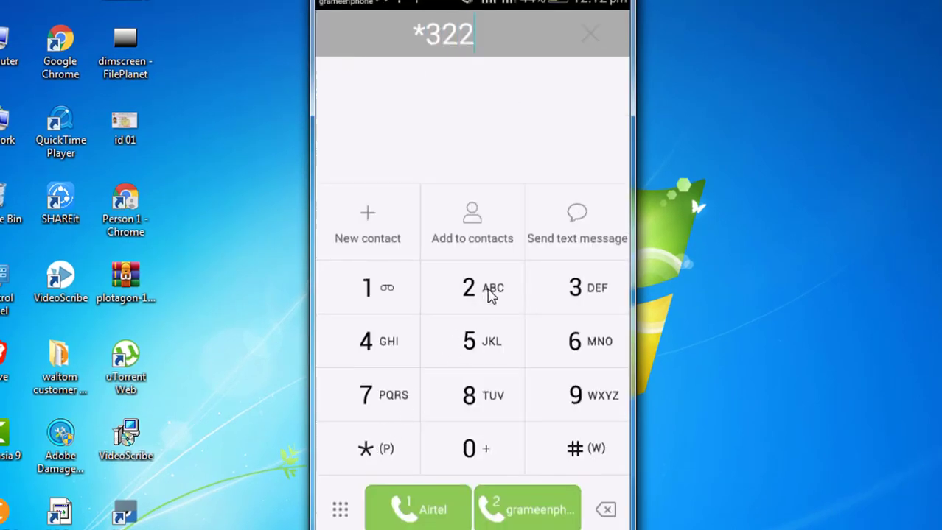
left_click(585, 461)
left_click(413, 510)
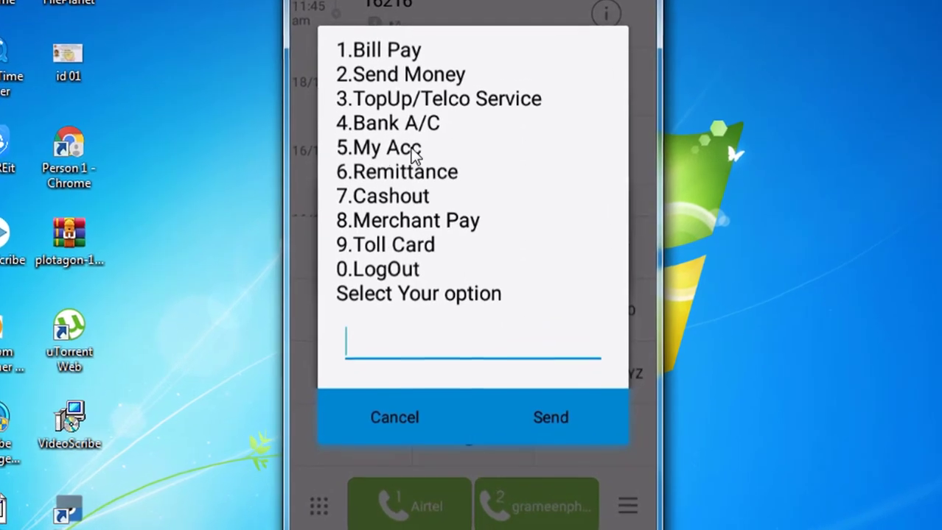
Choose option 5, My Acc, in the mobile banking menu, followed by option 4, Account No.
left_click(411, 337)
left_click(420, 402)
left_click(579, 431)
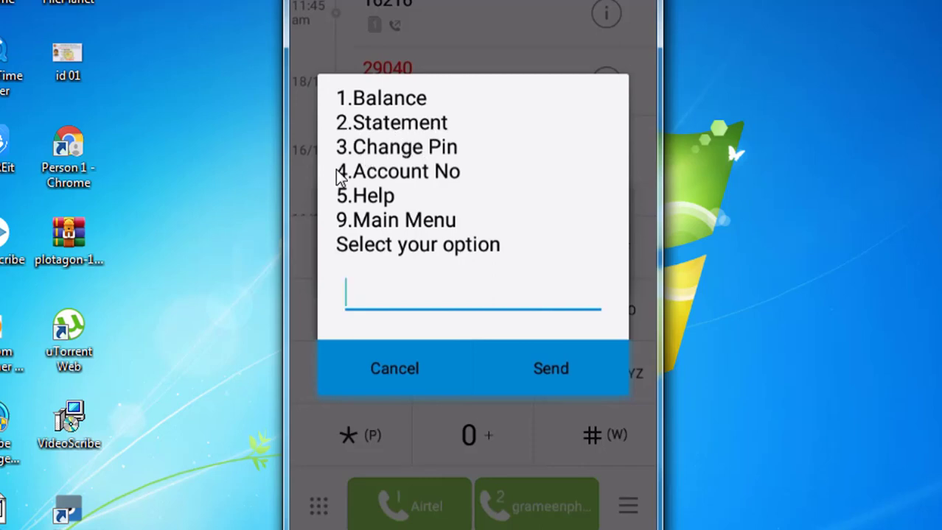
left_click(370, 286)
left_click(551, 236)
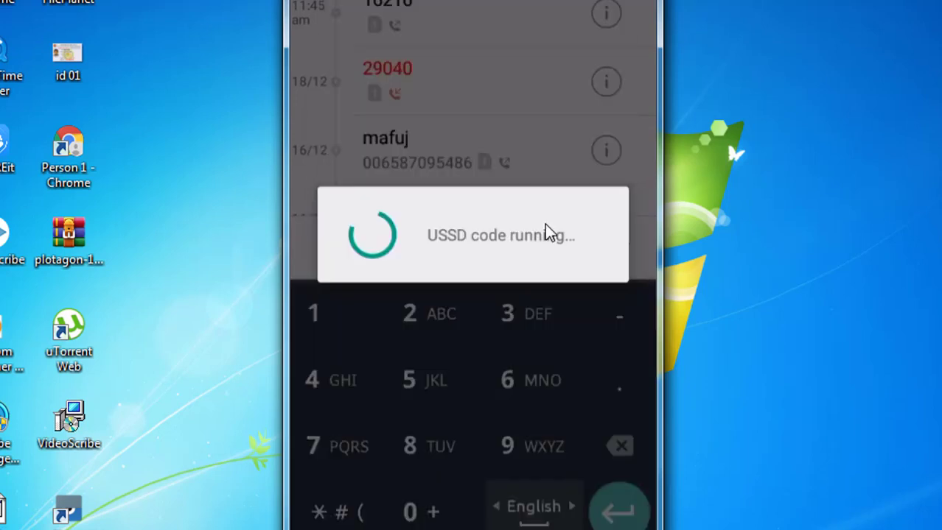
Enter and send the mobile banking PIN to request the account details, and close the resulting message.
left_click(444, 229)
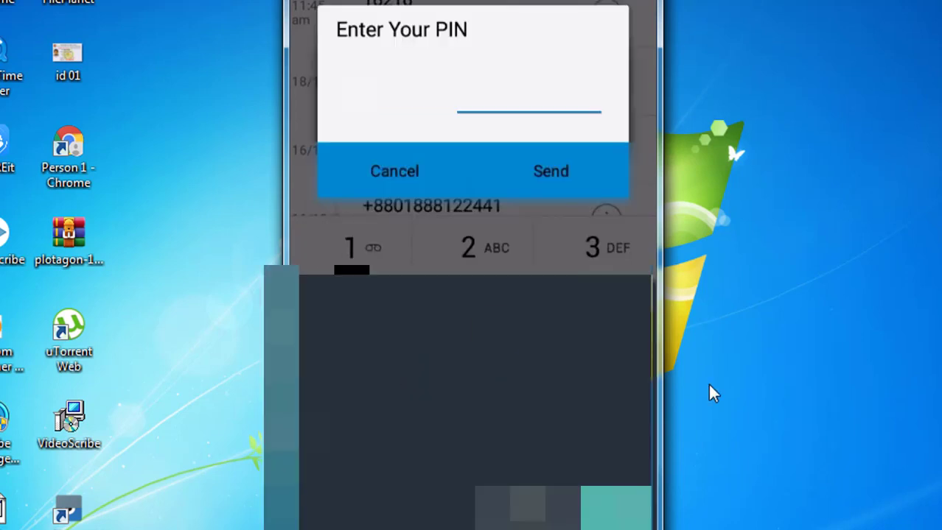
left_click(569, 171)
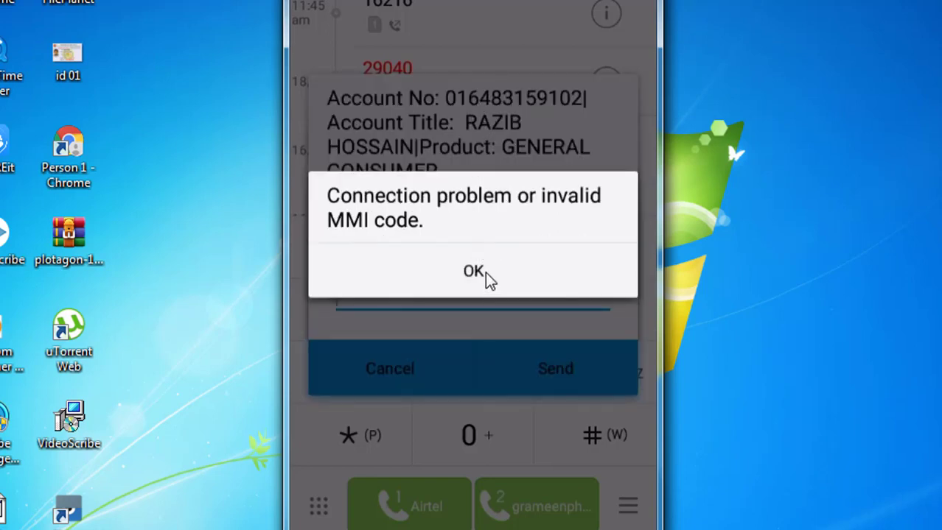
left_click(474, 272)
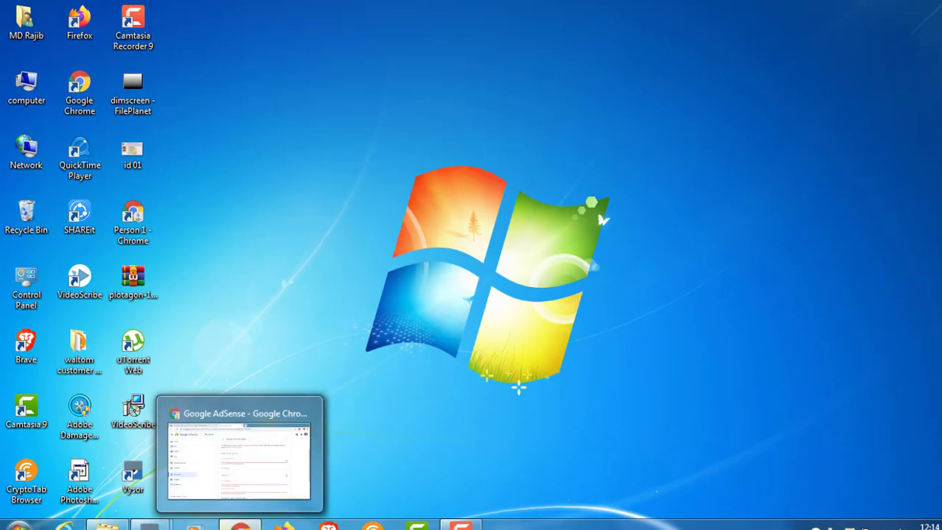
Return to the AdSense wire transfer form in Chrome and enter the account holder's full name as the name on bank account.
left_click(244, 449)
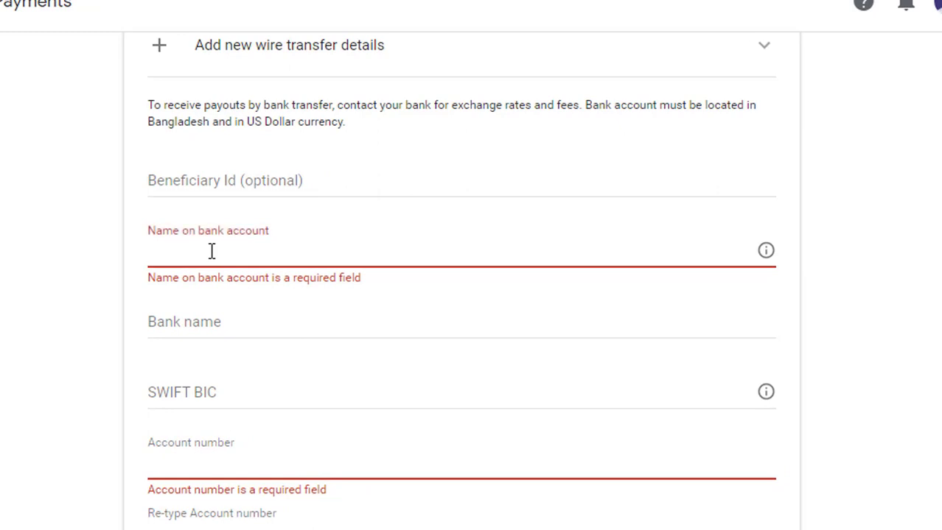
type("R")
left_click(137, 266)
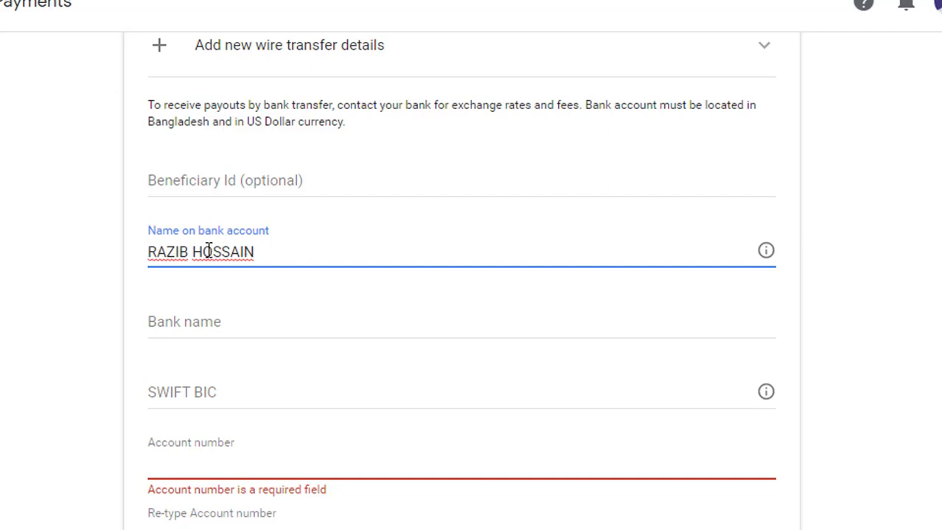
left_click(171, 321)
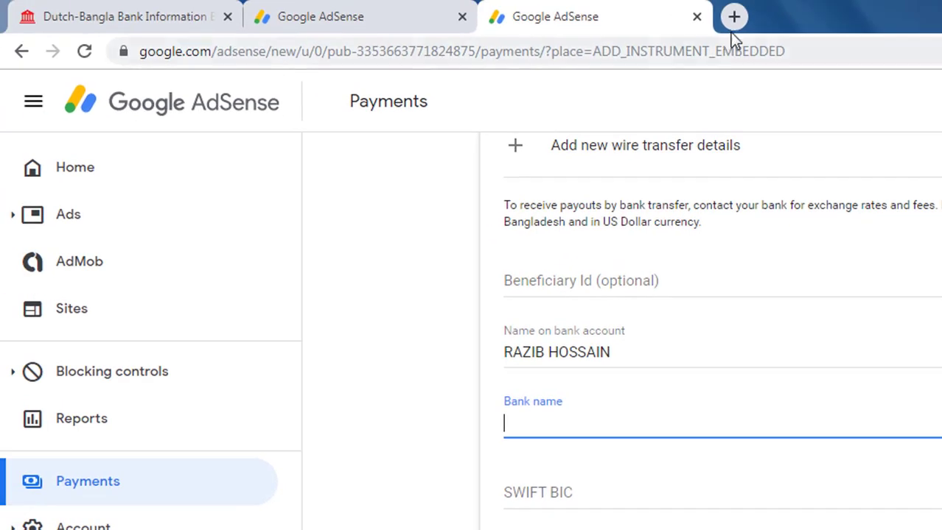
Open banksbd.org in a new browser tab and go to the Dutch-Bangla Bank Ltd page among the popular banks.
left_click(733, 16)
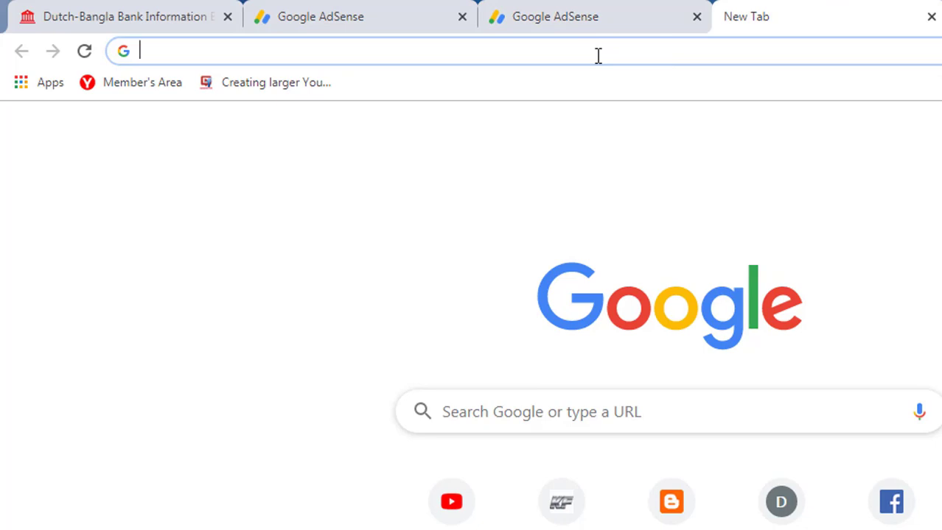
type("banksbd.org")
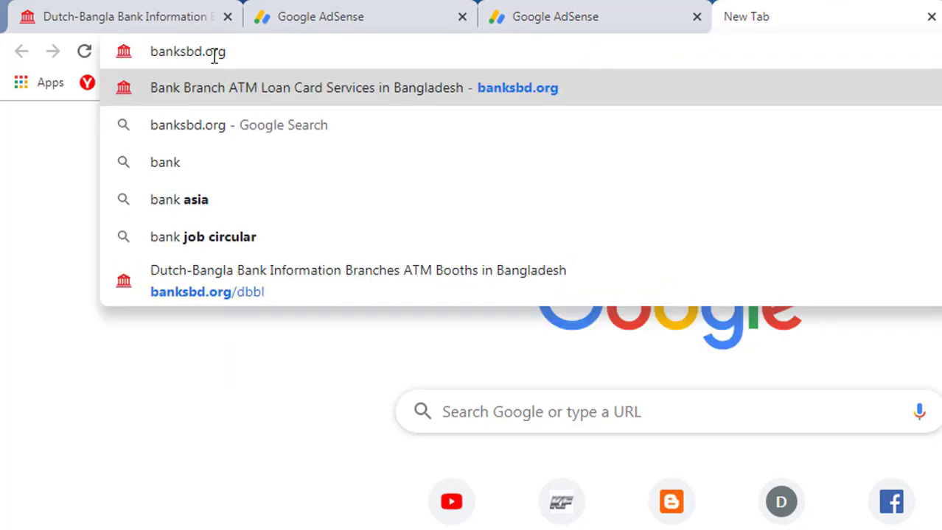
key("Return")
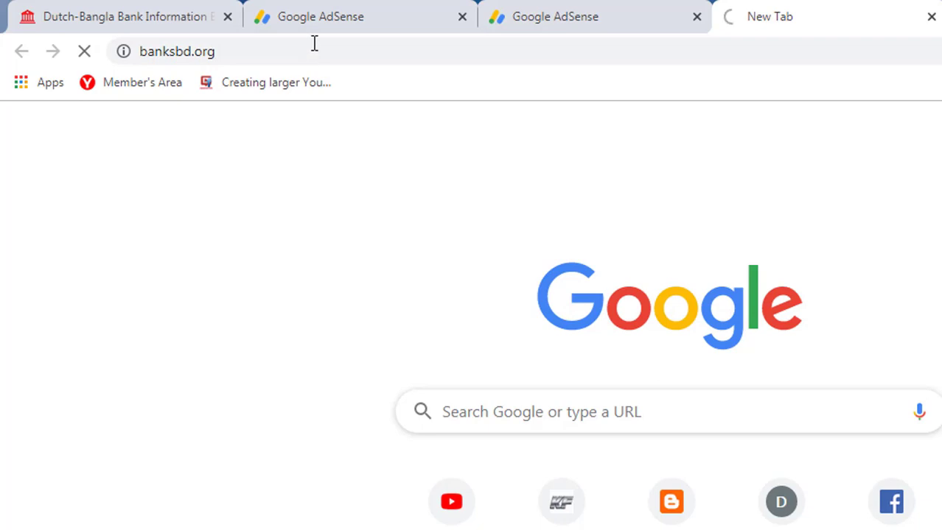
scroll(468, 339, "down", 5)
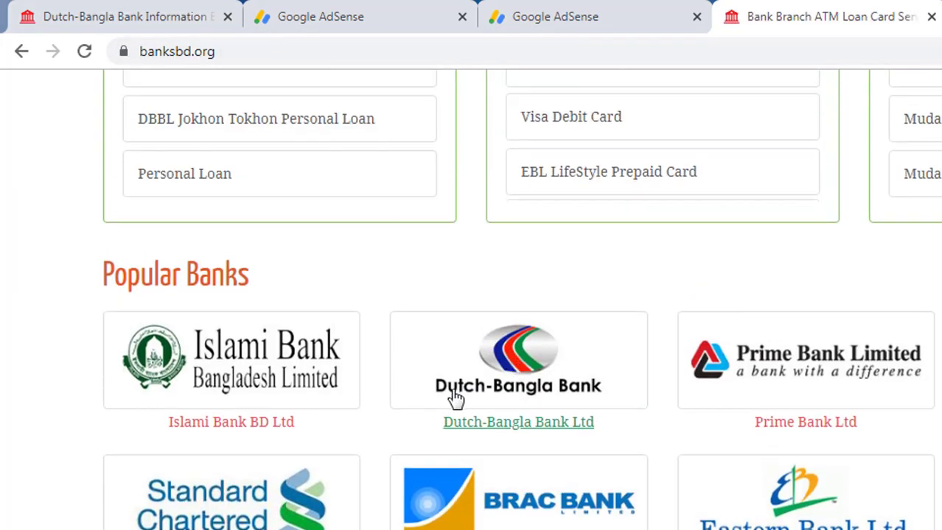
left_click(486, 426)
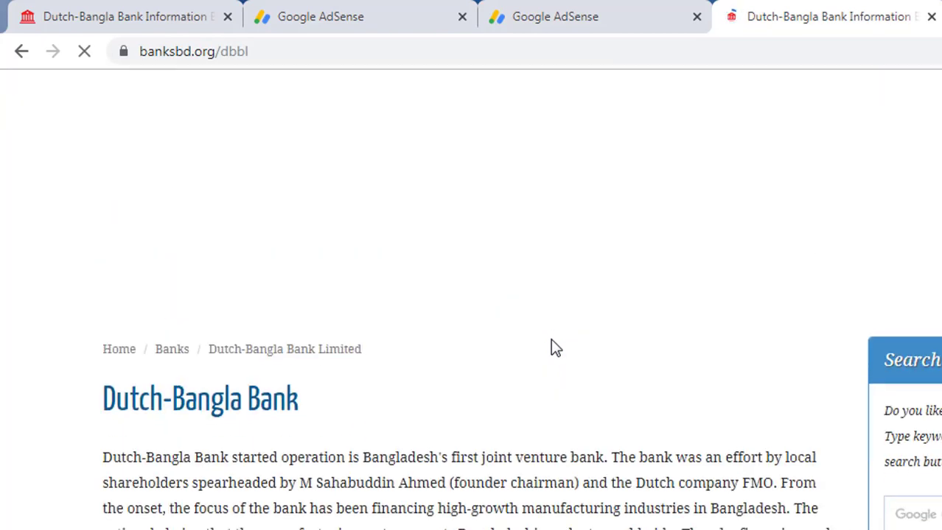
Copy the registered name Dutch-Bangla Bank Limited from the bank's detail table on banksbd.org.
scroll(556, 348, "down", 12)
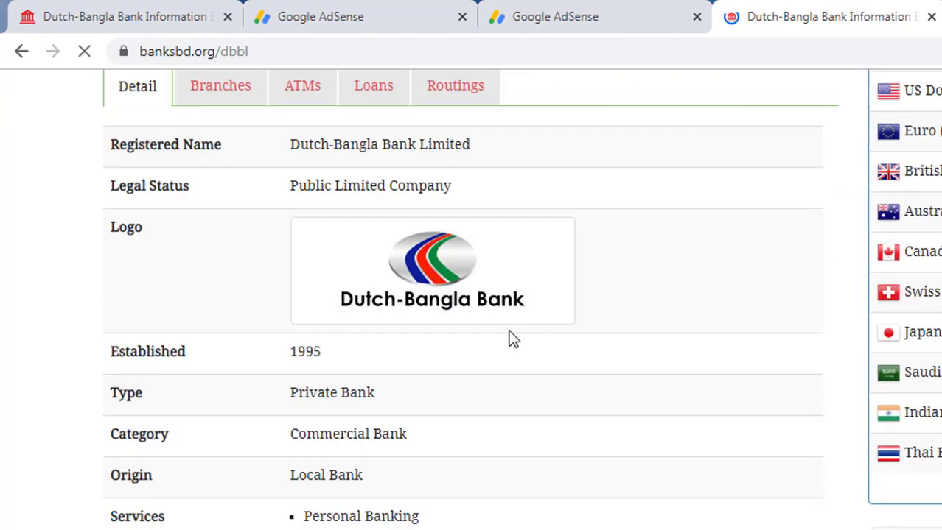
scroll(512, 337, "down", 3)
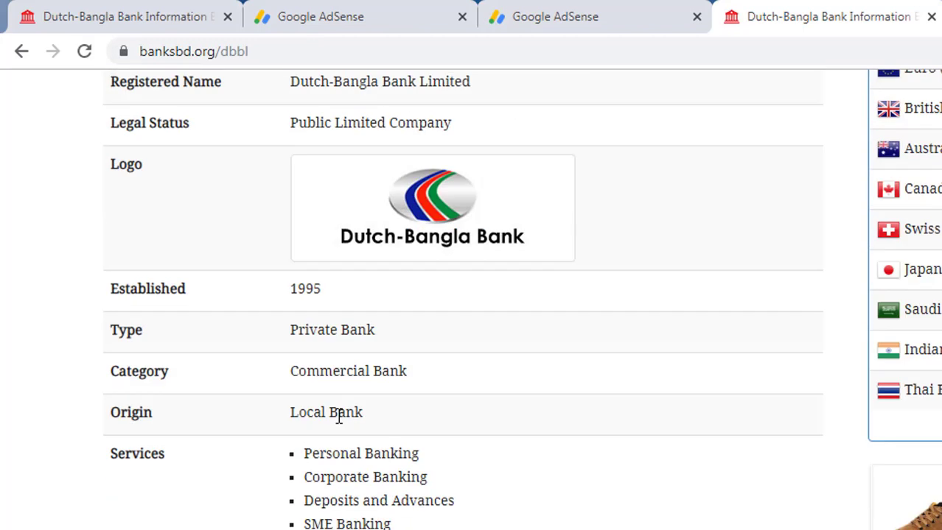
scroll(338, 417, "up", 3)
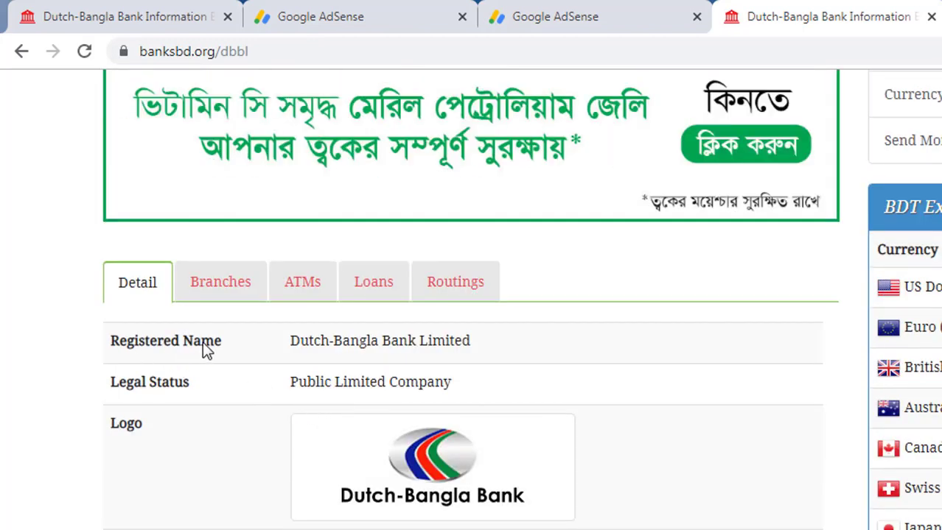
left_click_drag(283, 340, 476, 340)
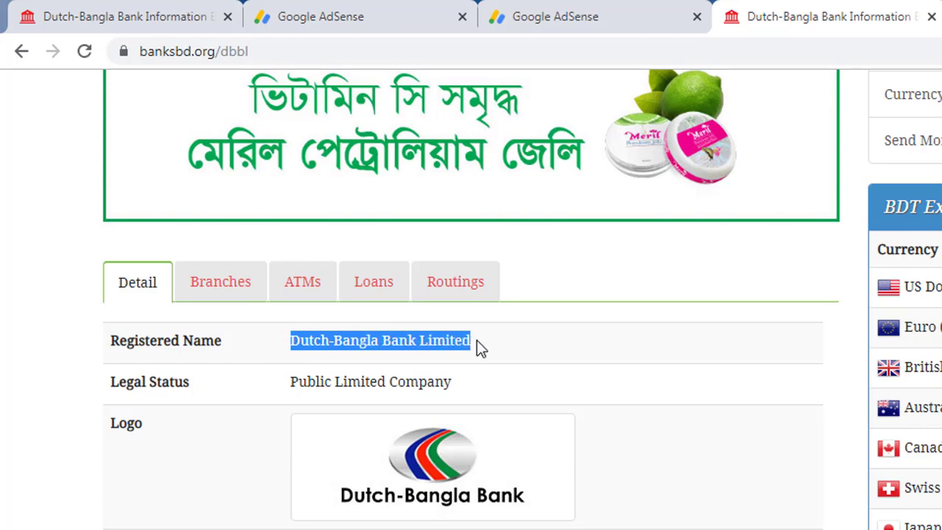
right_click(462, 338)
left_click(471, 351)
Close the duplicate AdSense tab and paste Dutch-Bangla Bank Limited as the bank name in the wire transfer form.
left_click(560, 11)
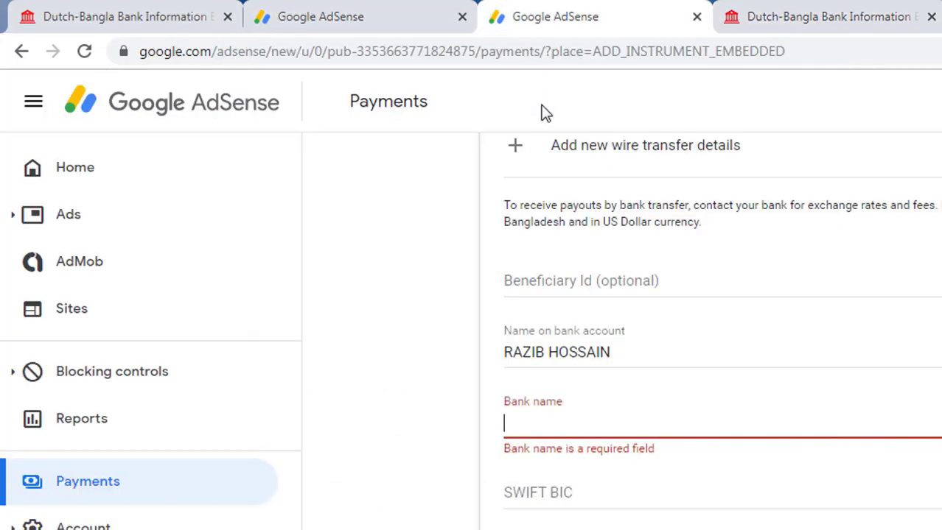
left_click(427, 18)
left_click(462, 17)
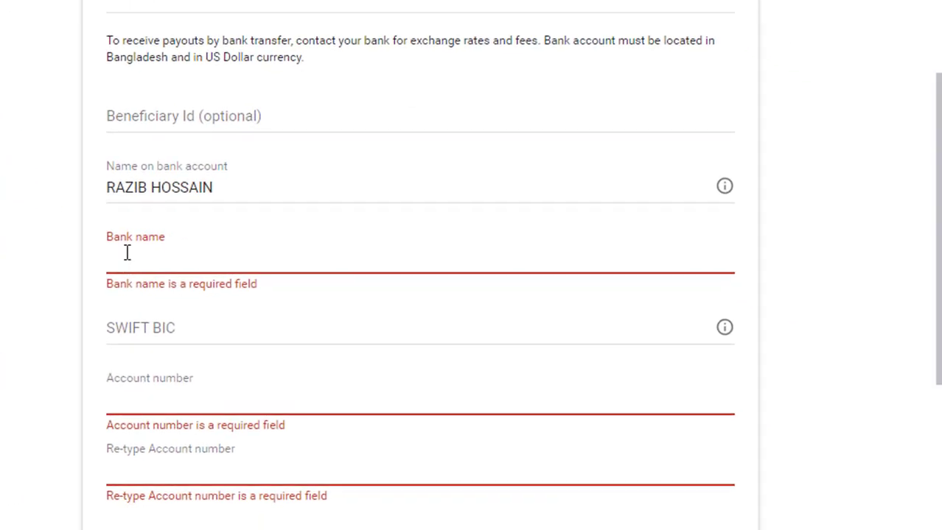
right_click(129, 259)
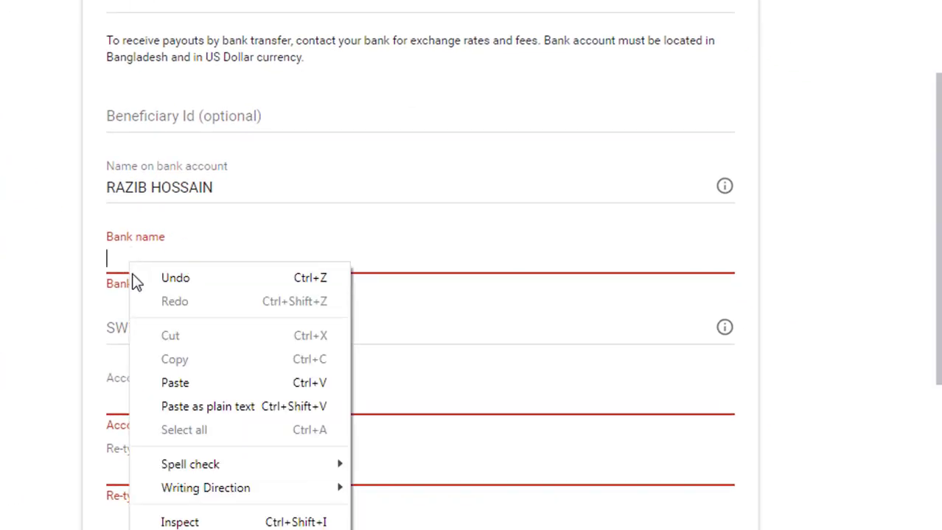
left_click(167, 378)
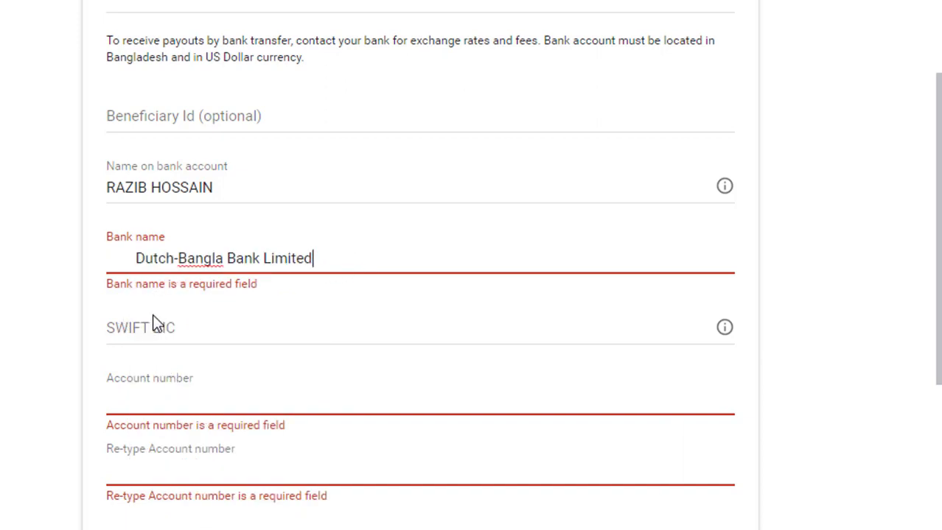
Go back to the banksbd.org Dutch-Bangla Bank page and copy its SWIFT code DBBLBDDH.
left_click(120, 327)
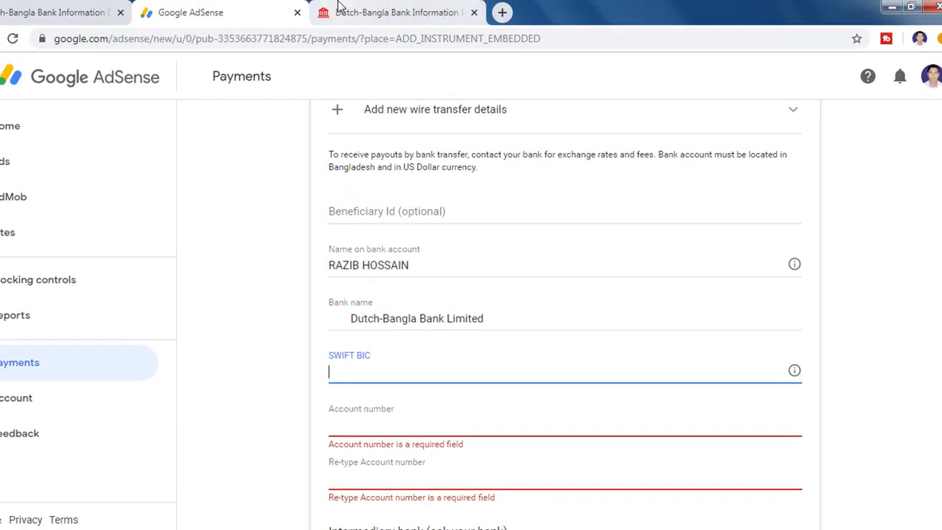
left_click(338, 9)
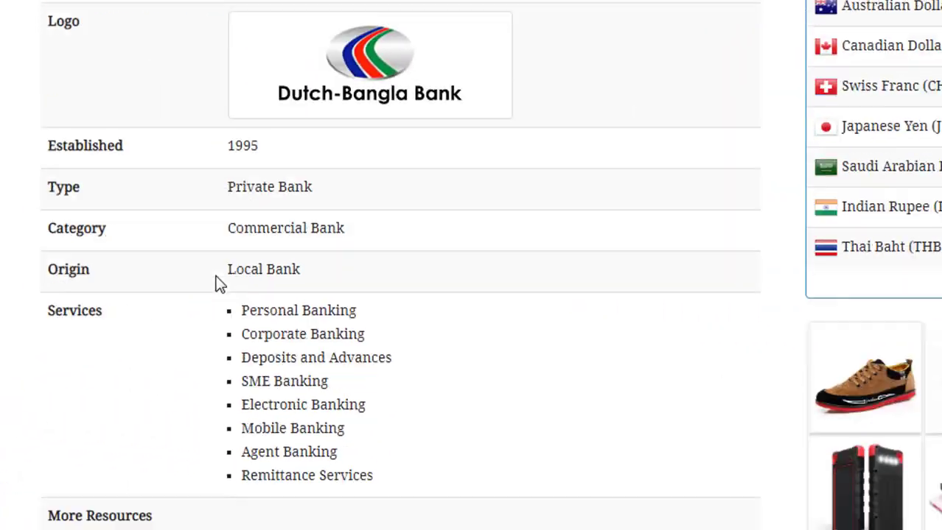
scroll(220, 284, "down", 3)
scroll(220, 285, "down", 5)
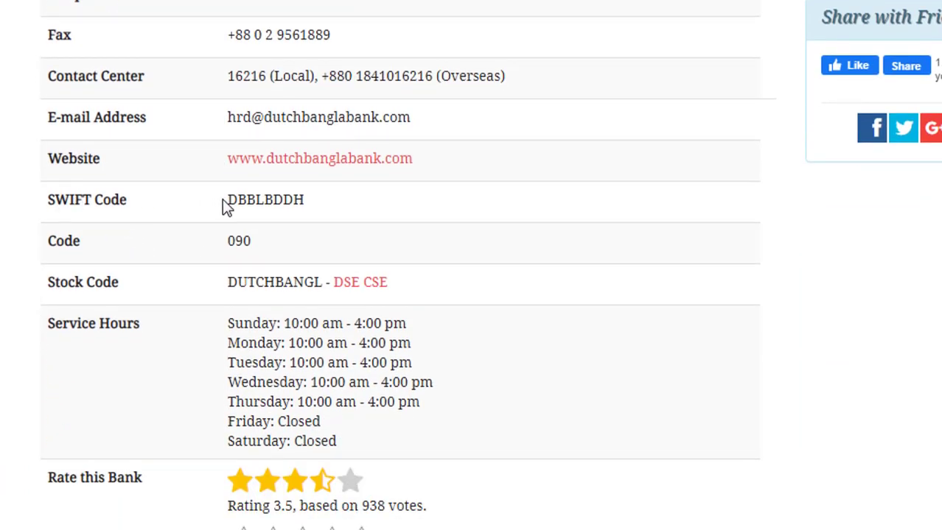
left_click_drag(229, 200, 311, 207)
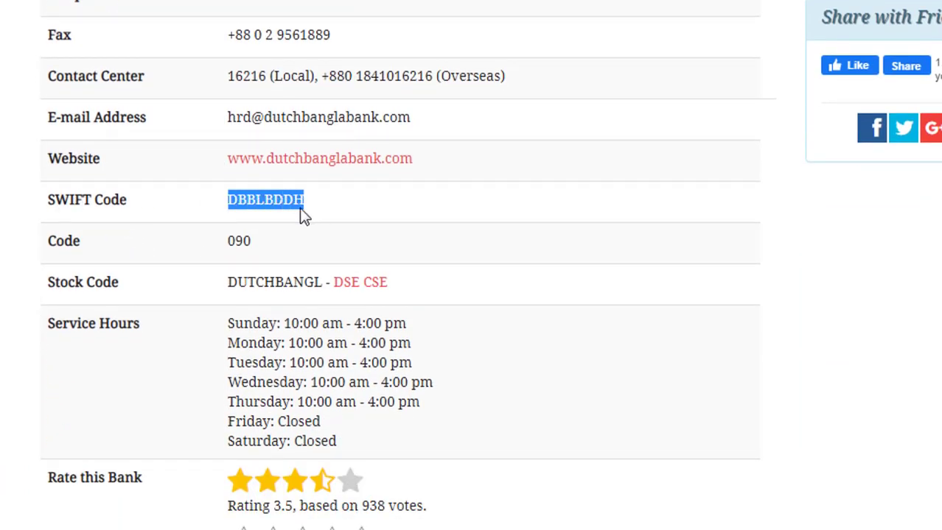
right_click(293, 209)
left_click(315, 223)
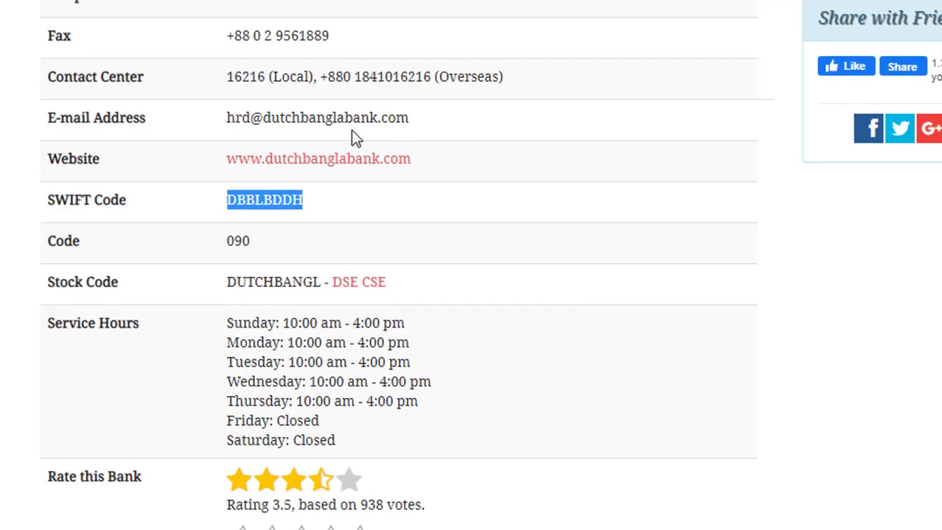
Return to the AdSense wire transfer form and paste DBBLBDDH as the SWIFT BIC.
key("ctrl+Tab")
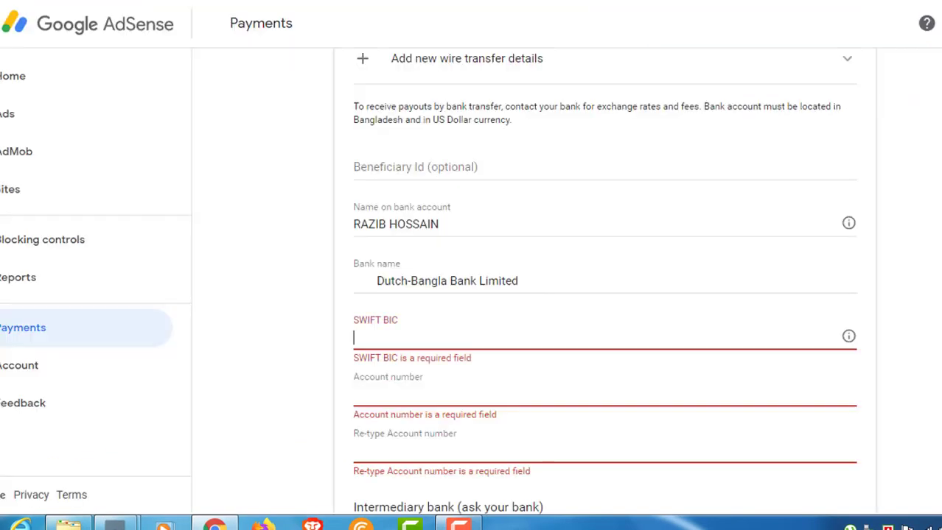
right_click(363, 336)
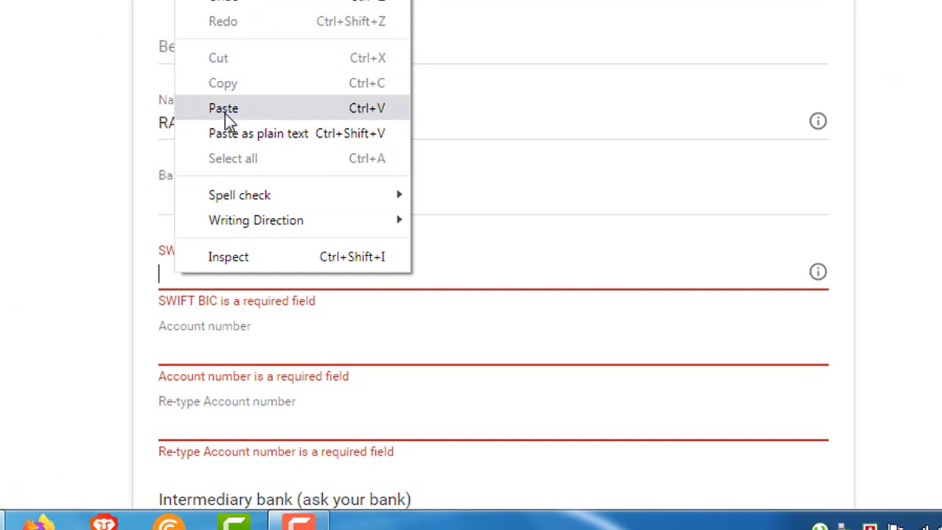
left_click(401, 221)
Enter the bank account number in the wire transfer form's account number field.
left_click(332, 340)
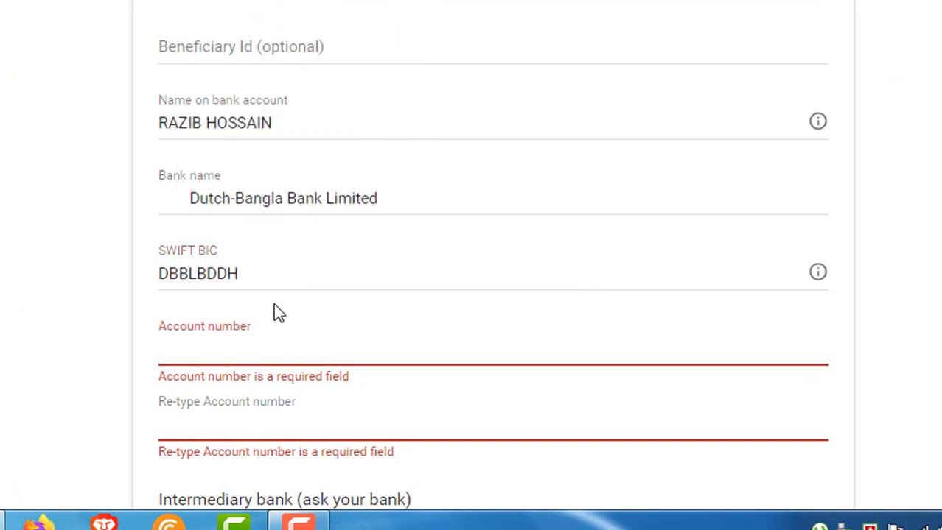
scroll(273, 311, "down", 1)
scroll(272, 310, "down", 1)
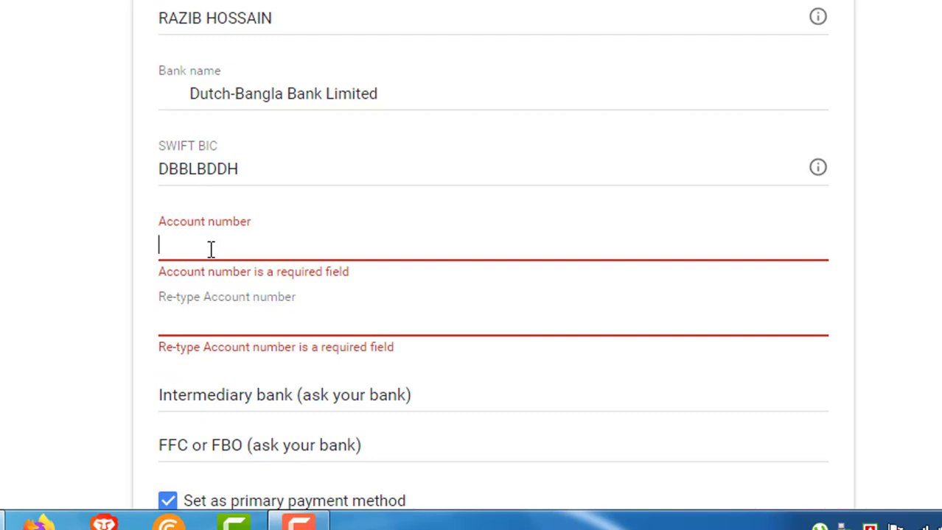
key("ctrl+v")
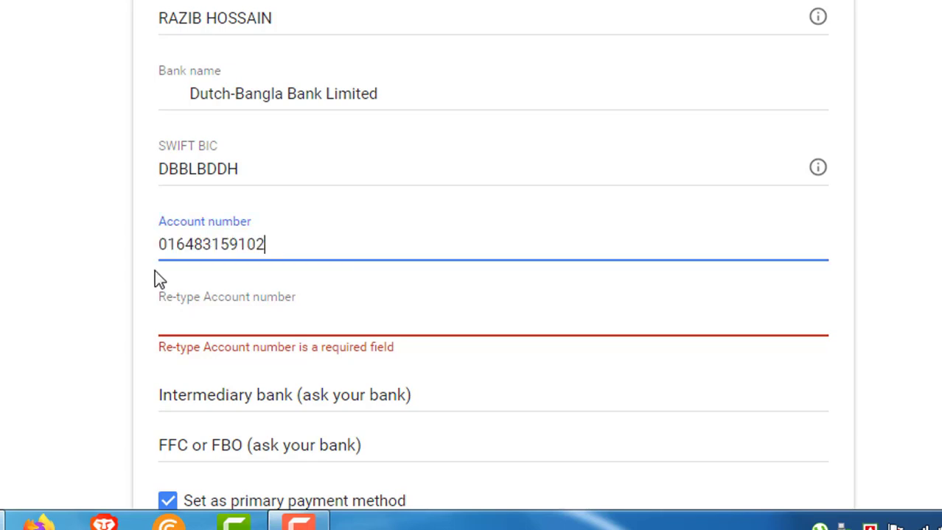
Enter the same bank account number again in the Re-type Account number field.
left_click(221, 329)
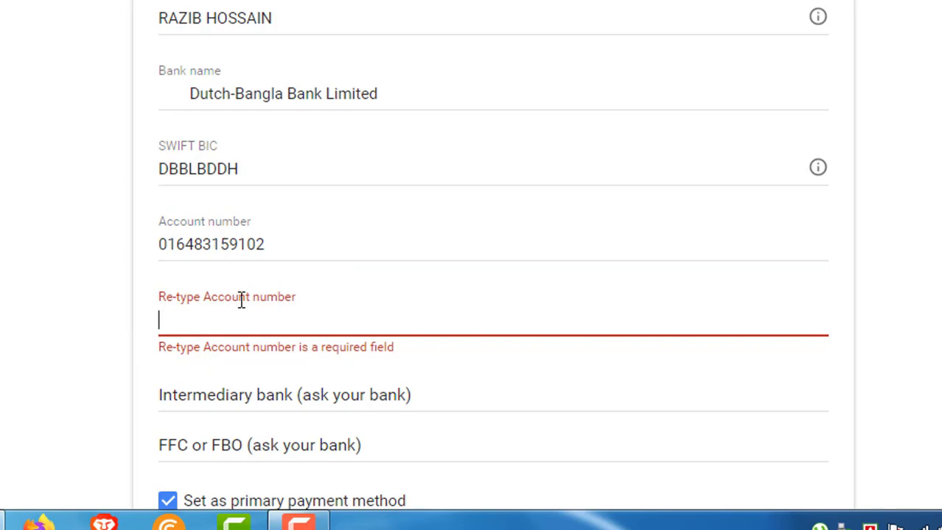
left_click_drag(273, 251, 131, 256)
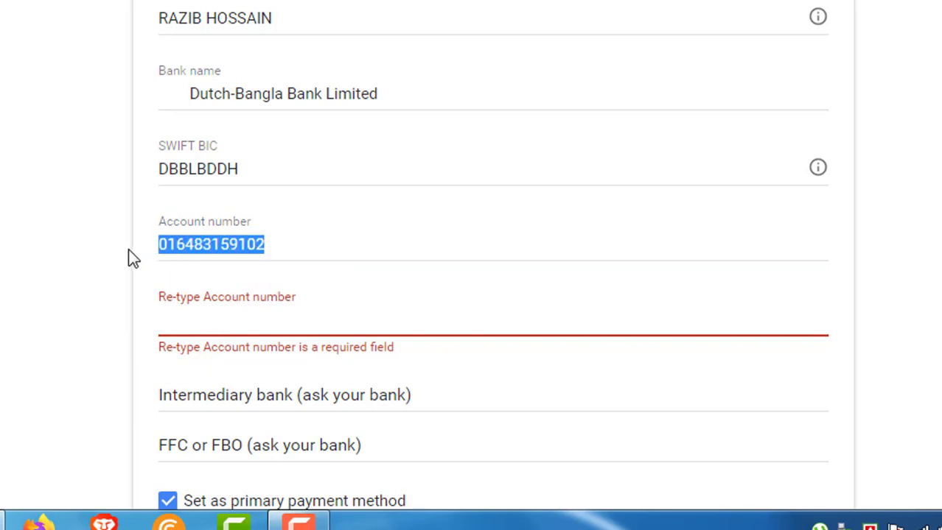
left_click(279, 247)
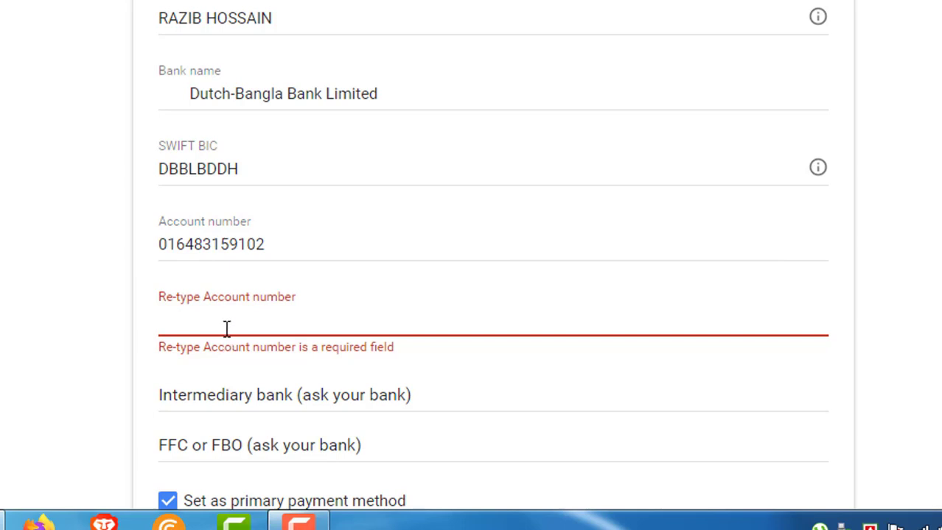
key("ctrl+v")
key("Tab")
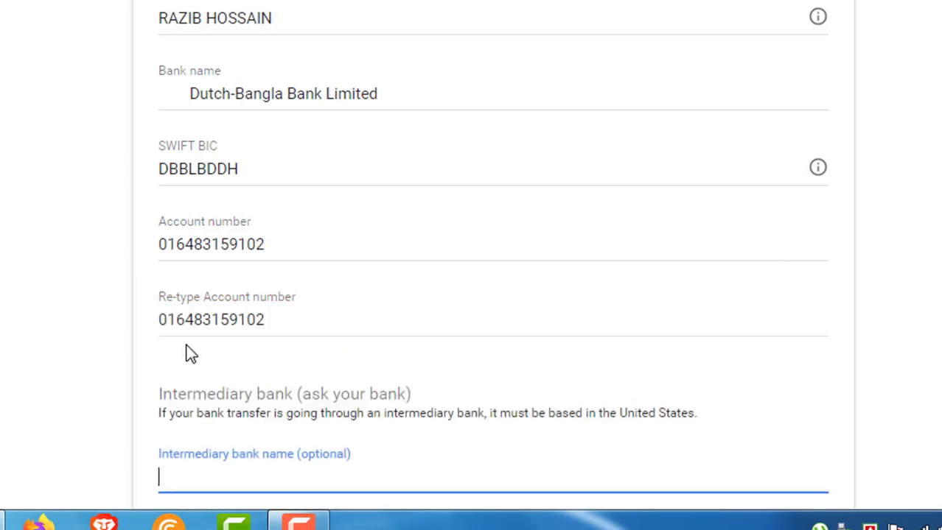
Review the completed wire transfer fields and remove the blank space before Dutch-Bangla Bank Limited in the bank name.
scroll(187, 330, "down", 3)
scroll(187, 239, "up", 4)
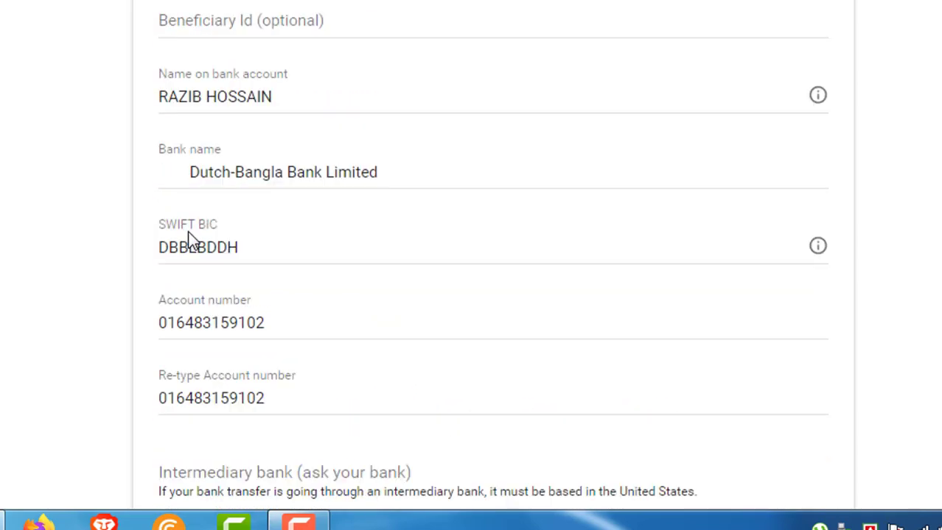
scroll(188, 235, "up", 2)
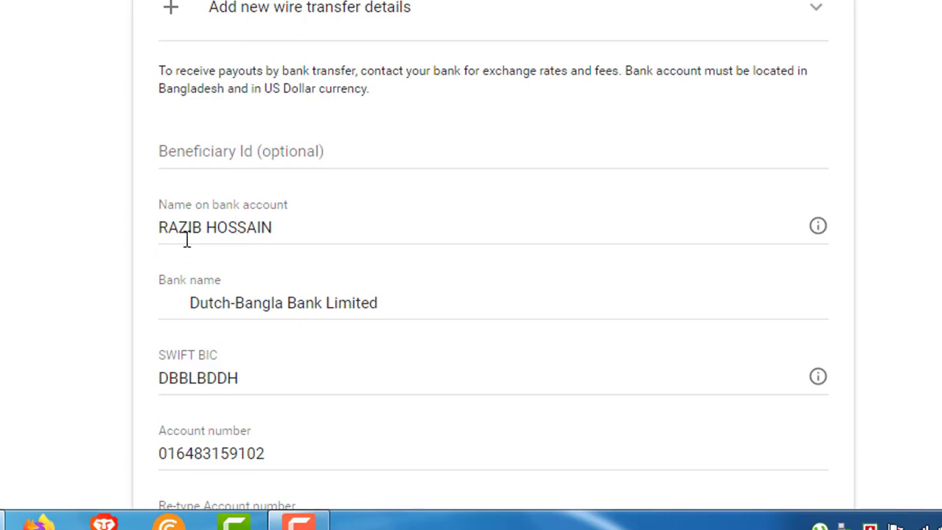
scroll(410, 263, "down", 2)
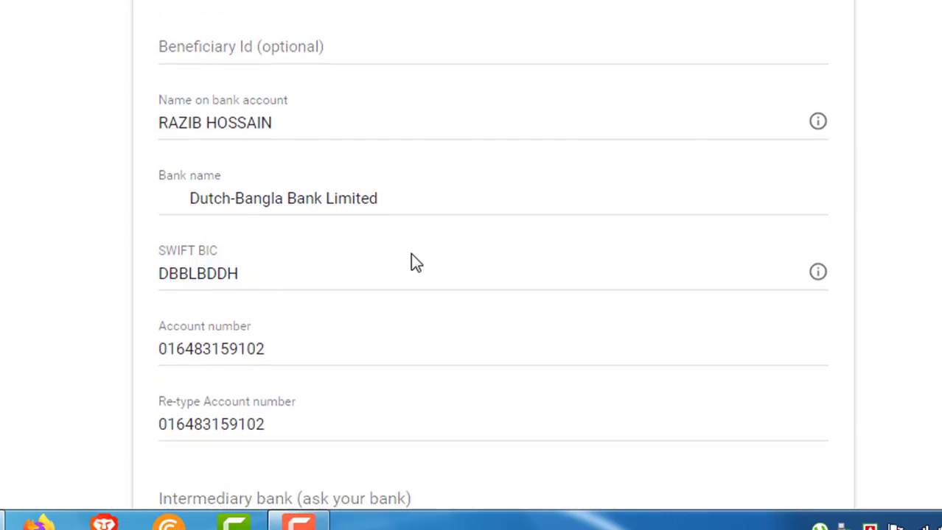
left_click(185, 198)
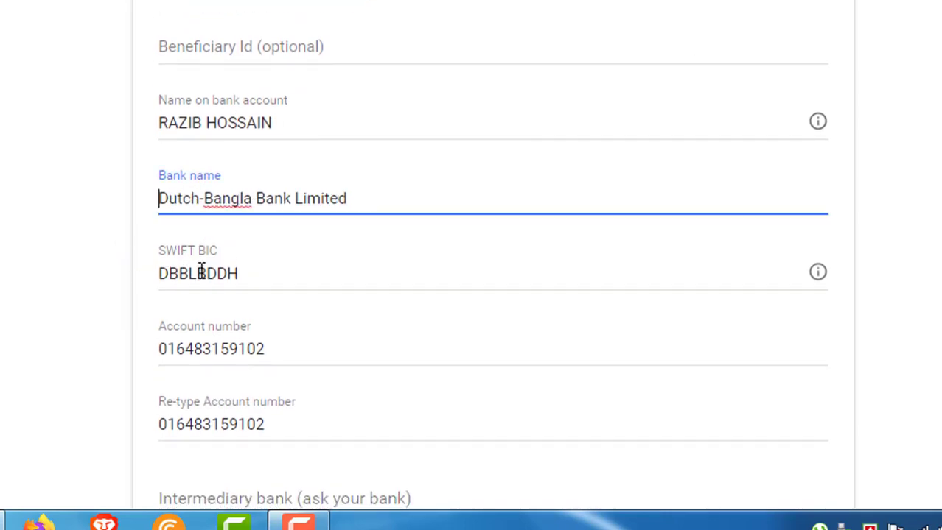
Save the wire transfer details as the primary payment method and reload the Payment methods page.
scroll(236, 351, "down", 2)
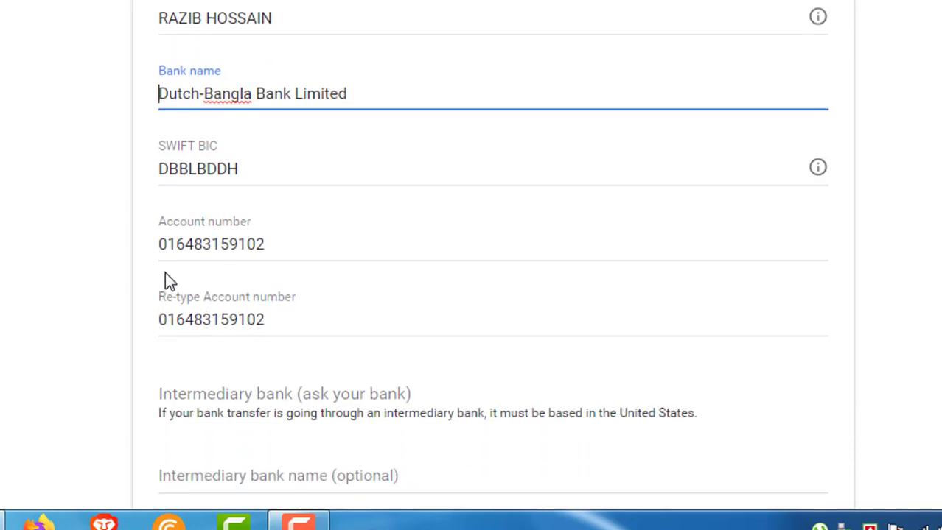
scroll(239, 391, "down", 7)
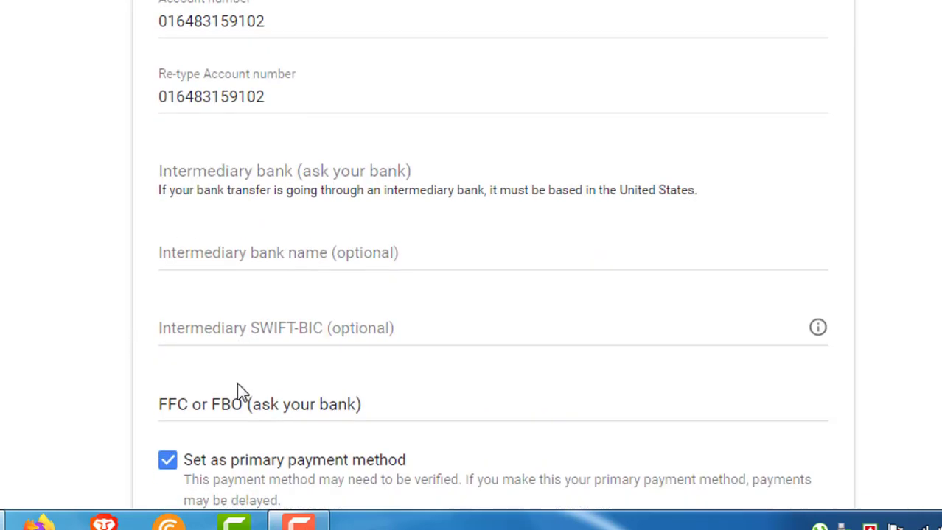
left_click(790, 417)
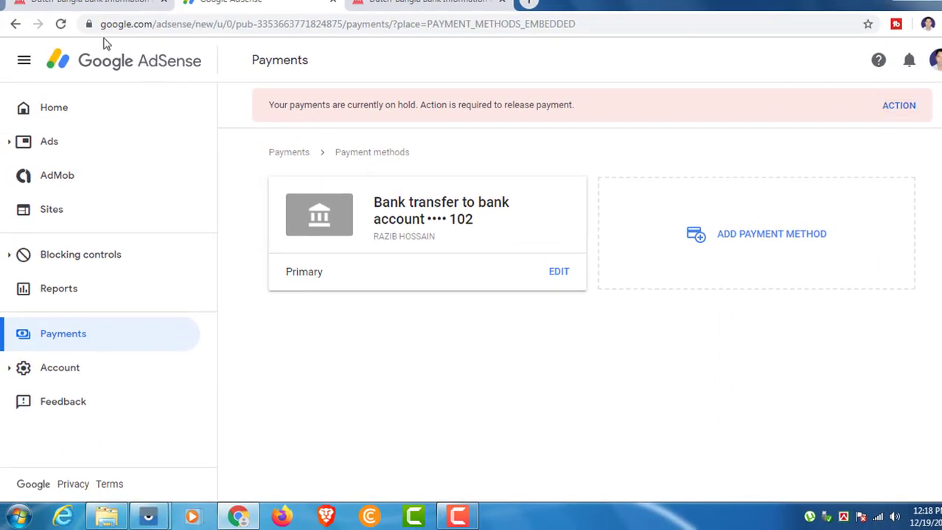
left_click(60, 24)
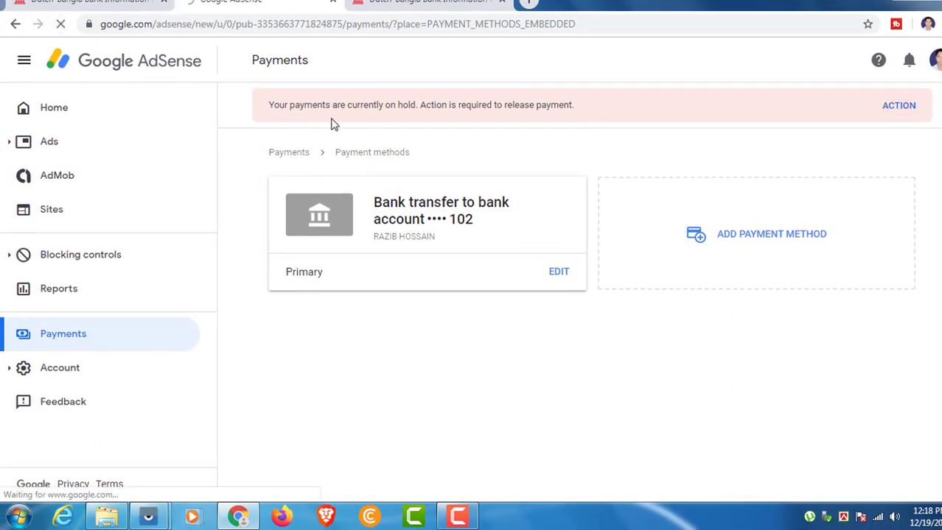